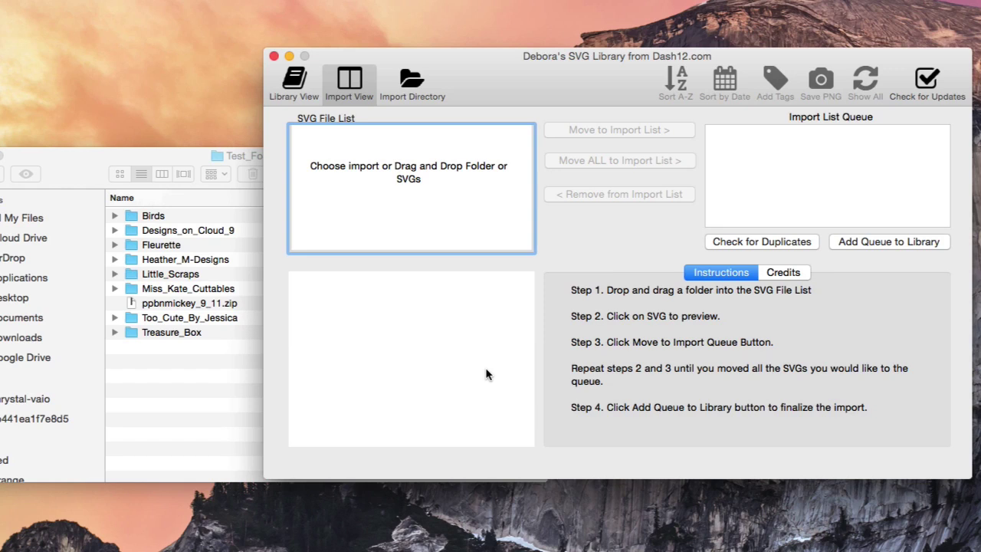
- In Finder, open Designs_on_Cloud_9 and expand Bees & Bee Hive to list its subfolders
{"action": "left_click", "coordinate": [170, 389]}
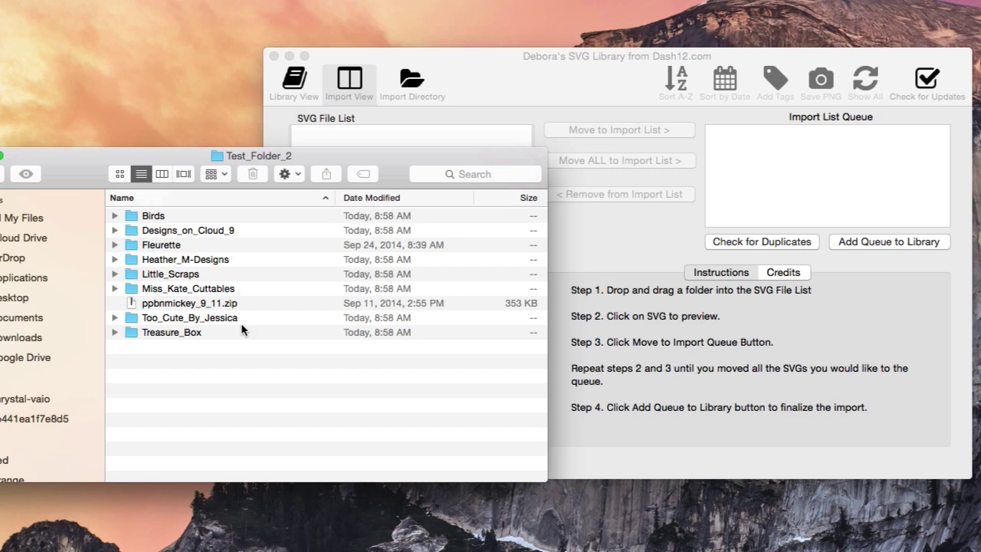
{"action": "left_click", "coordinate": [200, 238]}
{"action": "double_click", "coordinate": [199, 239]}
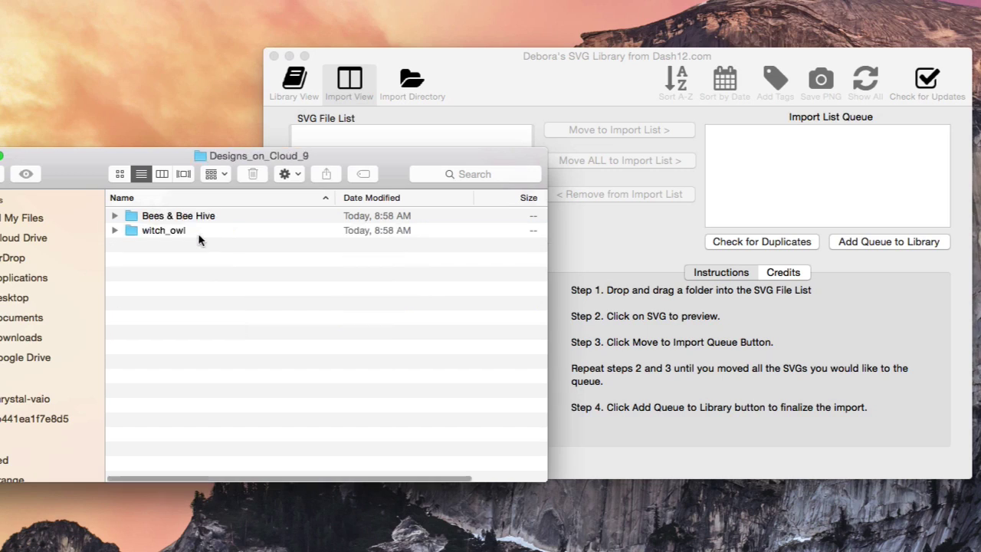
{"action": "left_click", "coordinate": [115, 216]}
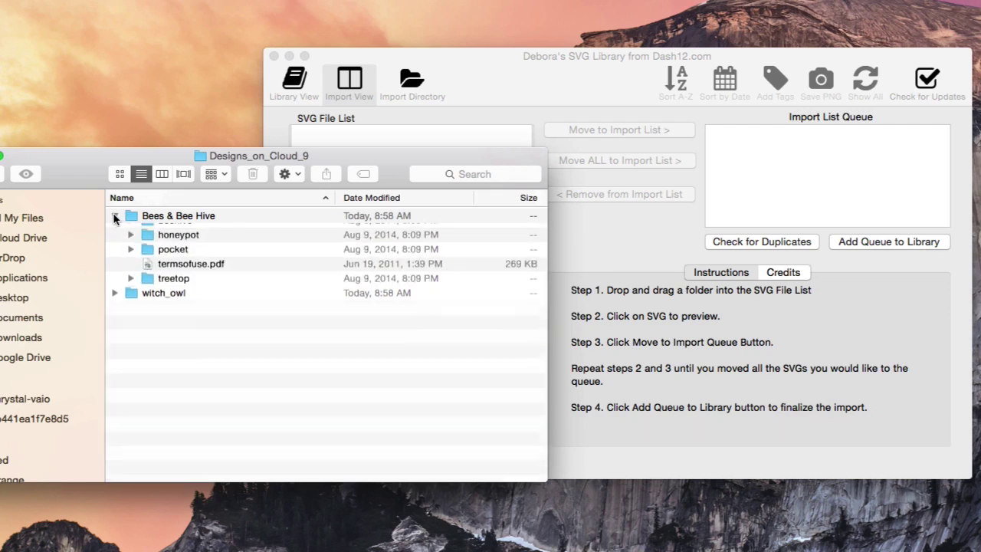
{"action": "left_click", "coordinate": [114, 304]}
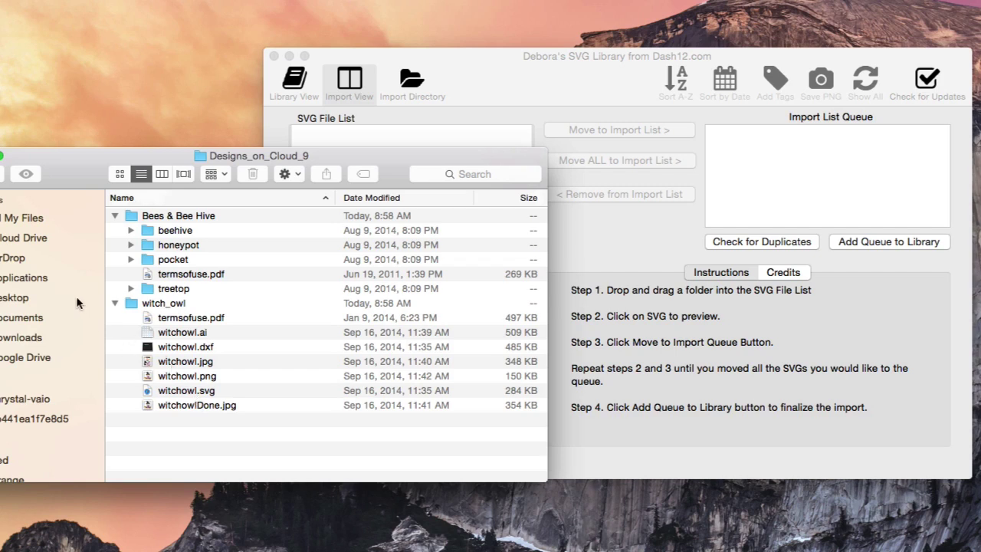
{"action": "left_click", "coordinate": [114, 304]}
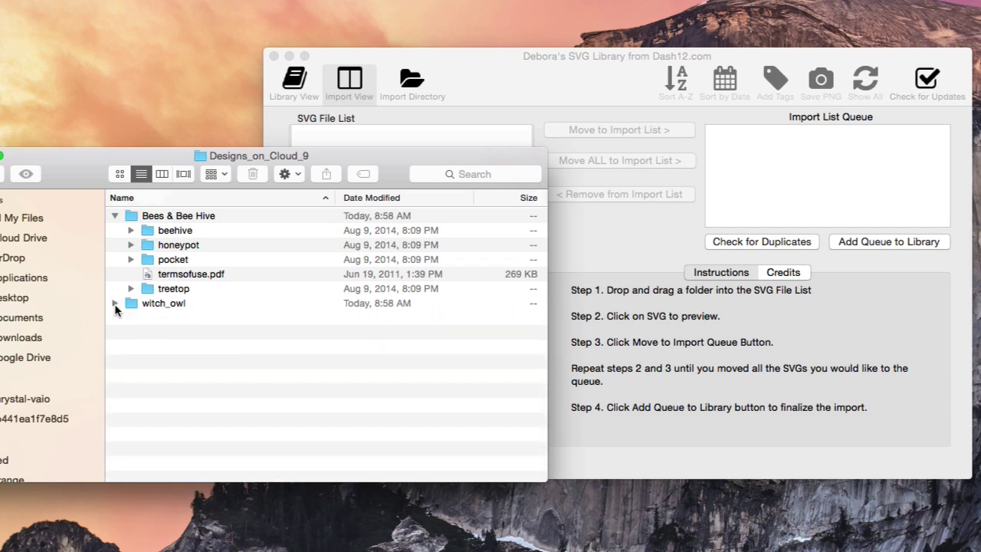
{"action": "left_click", "coordinate": [115, 216]}
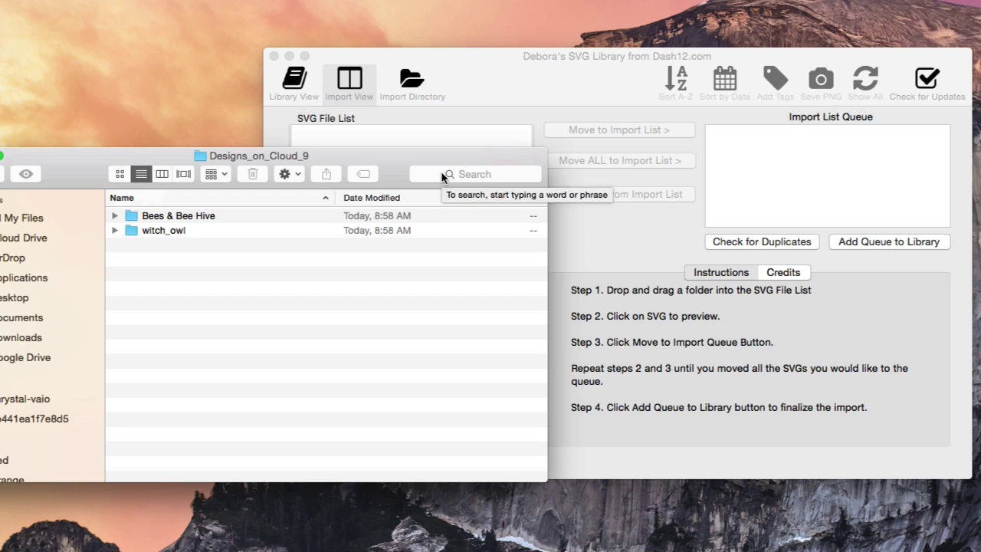
{"action": "left_click", "coordinate": [115, 216]}
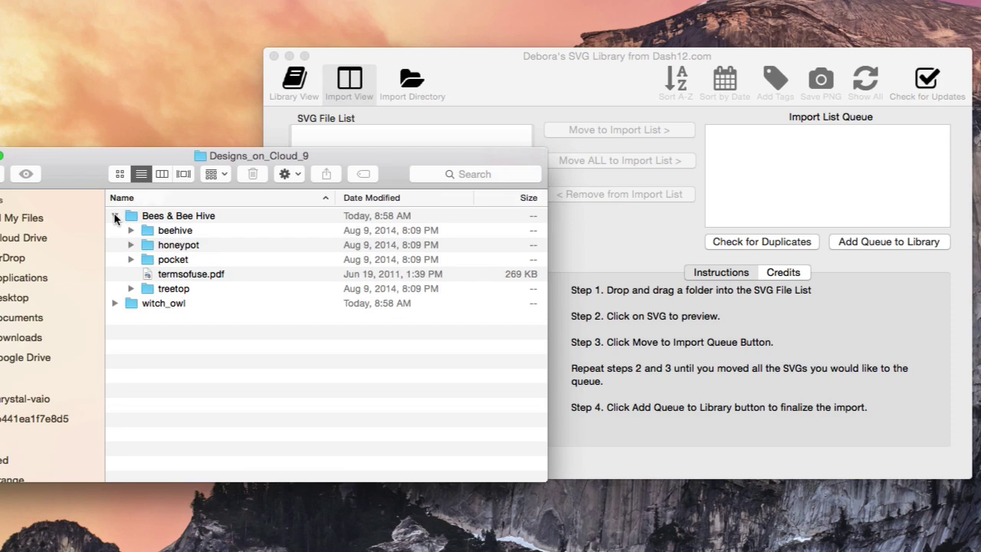
- Load the four Bees & Bee Hive SVGs into the import queue and add them to the library
{"action": "left_click_drag", "start_coordinate": [80, 167], "coordinate": [232, 377]}
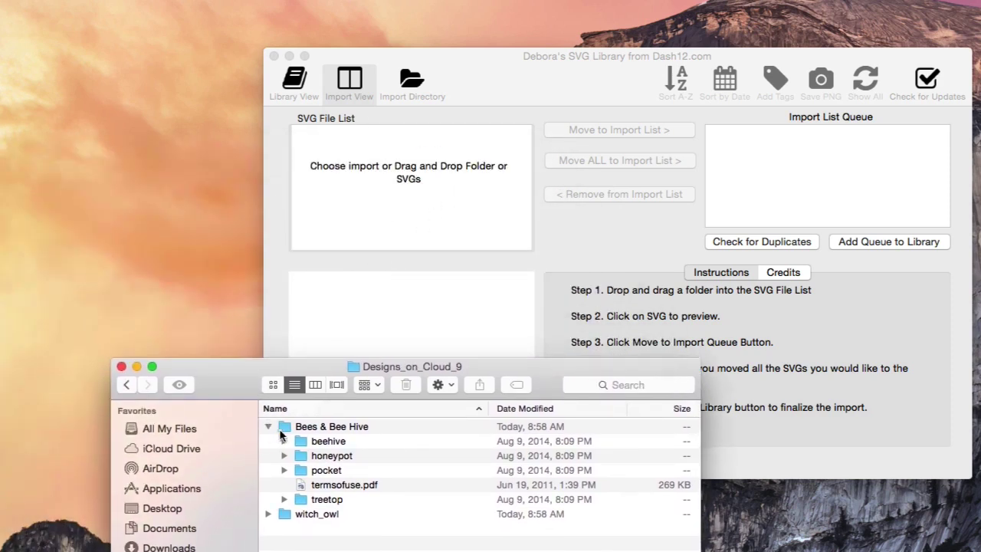
{"action": "left_click_drag", "start_coordinate": [280, 435], "coordinate": [356, 203]}
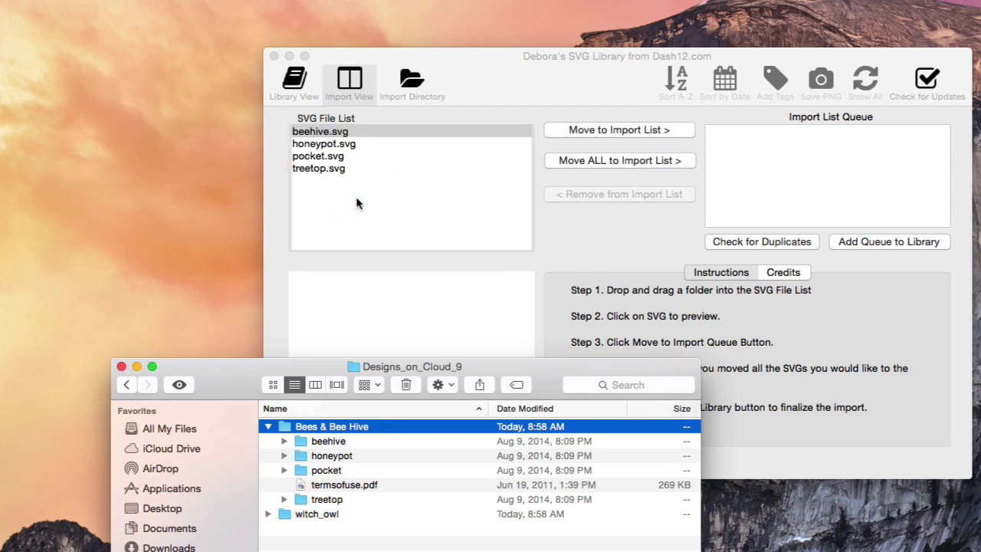
{"action": "left_click", "coordinate": [656, 161]}
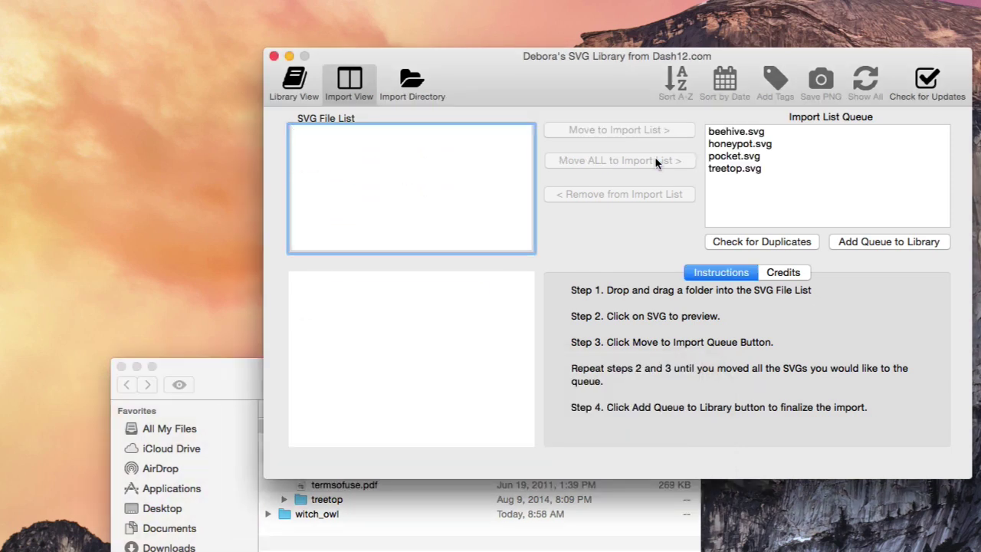
{"action": "left_click", "coordinate": [860, 244]}
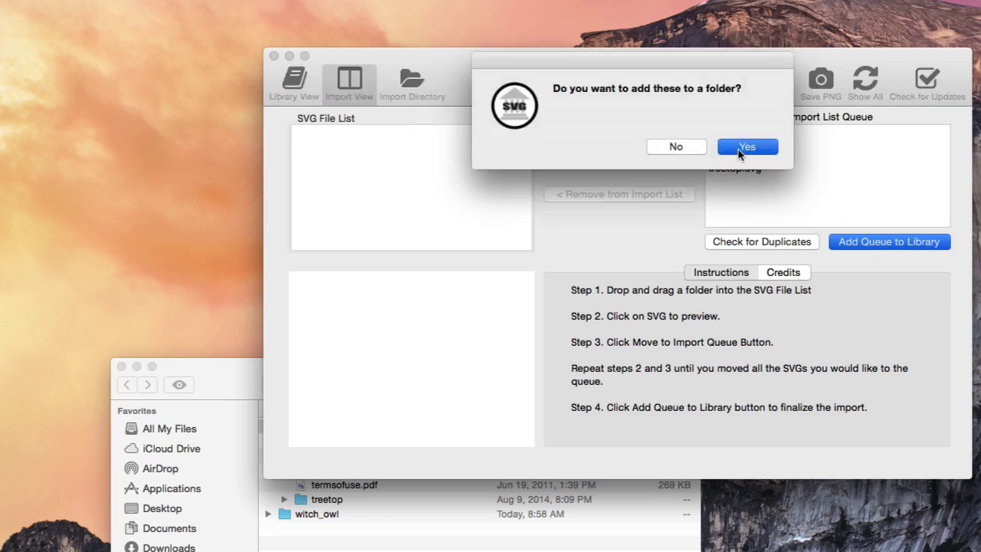
- Accept the folder prompt, find no suitable folder in Folder List, then cancel
{"action": "left_click", "coordinate": [738, 149]}
{"action": "left_click", "coordinate": [731, 162]}
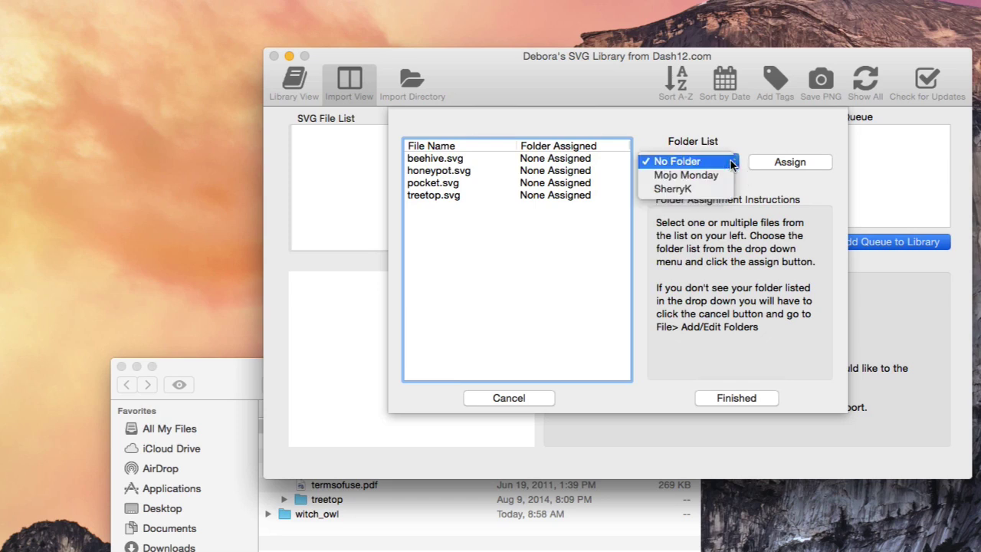
{"action": "left_click", "coordinate": [519, 400]}
{"action": "left_click", "coordinate": [509, 398]}
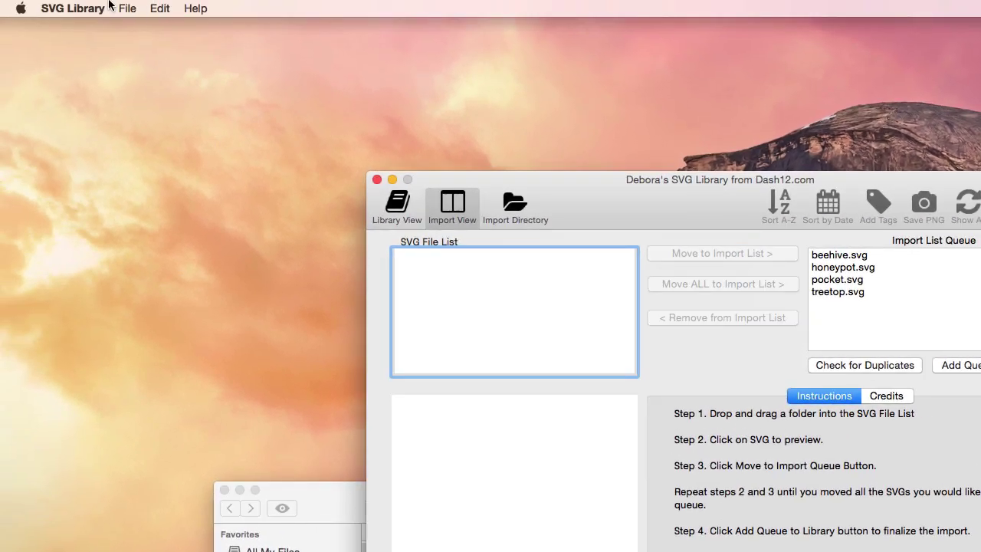
- Create a new library folder named 'DC9- BEE' through Add/Edit Folders
{"action": "left_click", "coordinate": [127, 8]}
{"action": "left_click", "coordinate": [142, 30]}
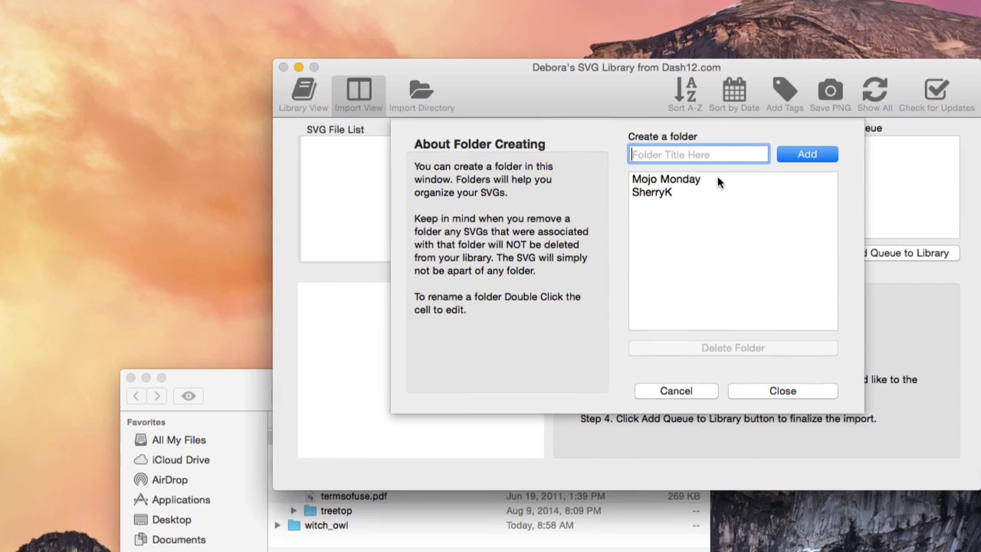
{"action": "type", "text": "DC9- BEE"}
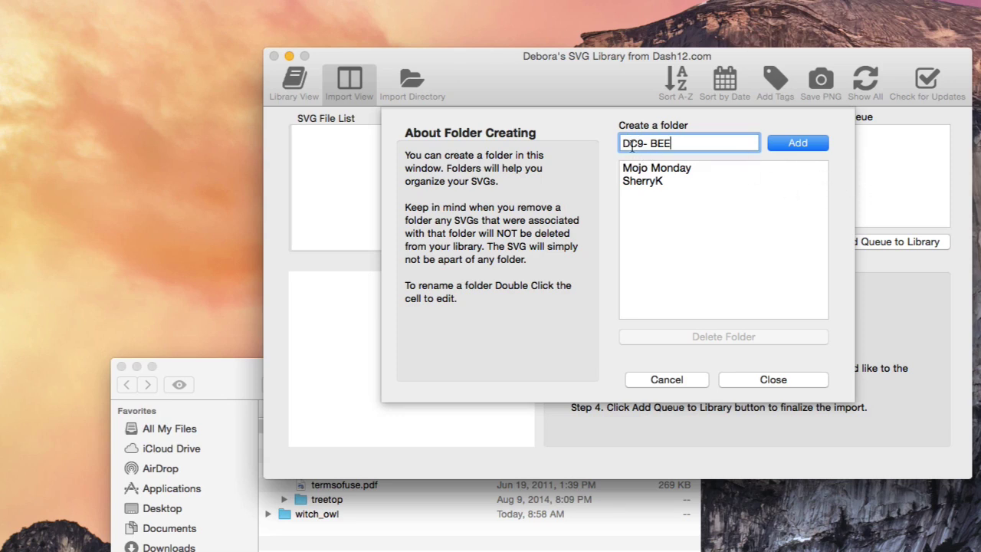
{"action": "left_click", "coordinate": [795, 146]}
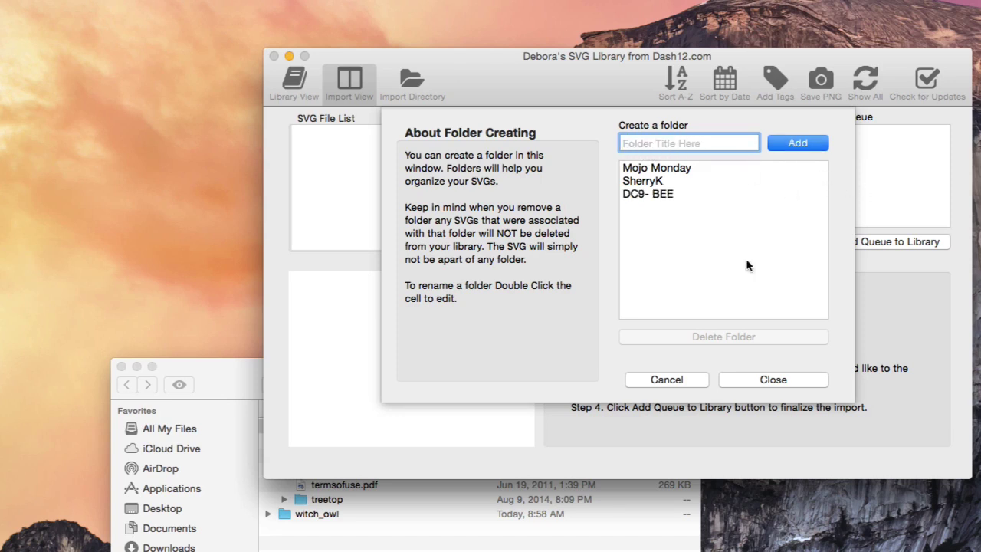
{"action": "left_click", "coordinate": [777, 382]}
{"action": "left_click", "coordinate": [886, 243]}
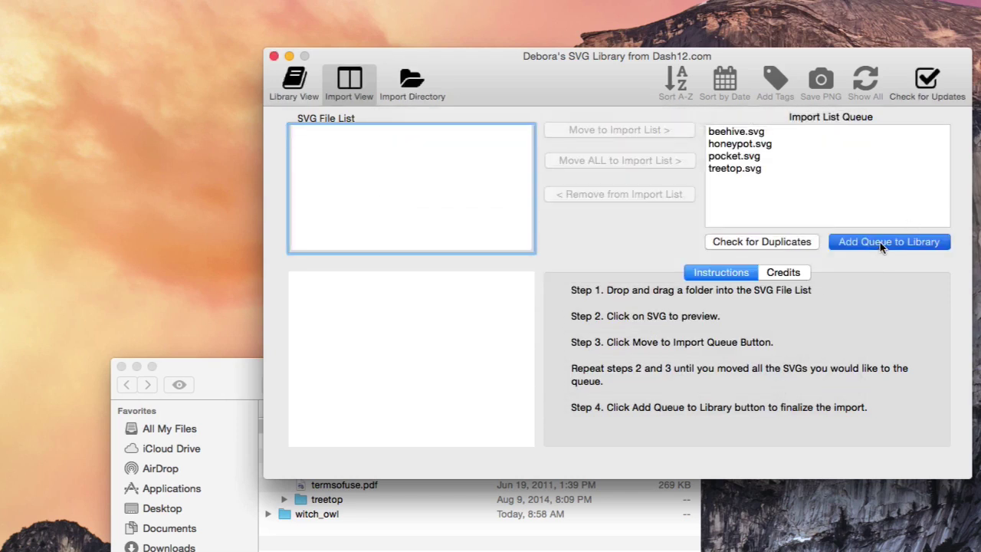
- Import beehive, honeypot, pocket and treetop, assigning all four to the DC9- BEE folder
{"action": "left_click", "coordinate": [881, 242]}
{"action": "left_click", "coordinate": [764, 152]}
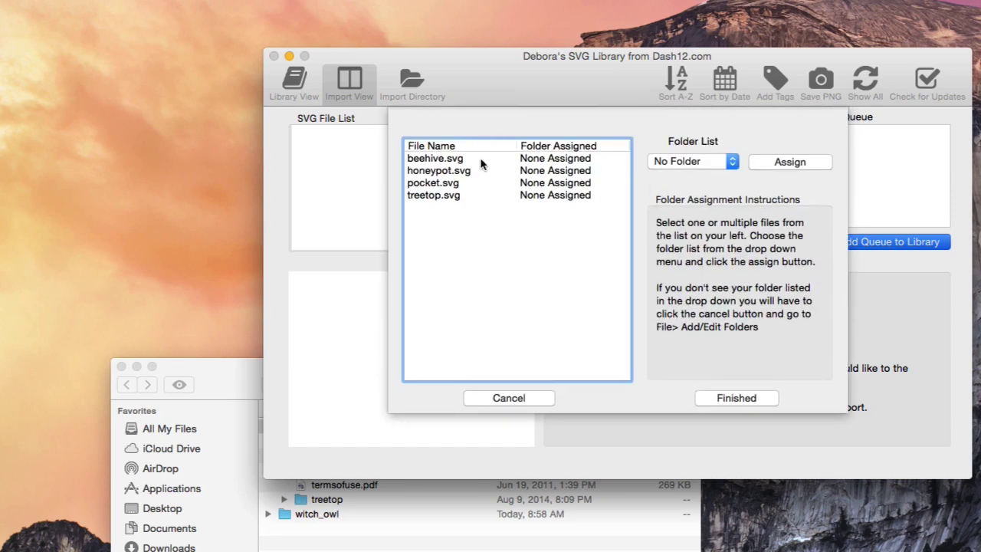
{"action": "left_click", "coordinate": [483, 162]}
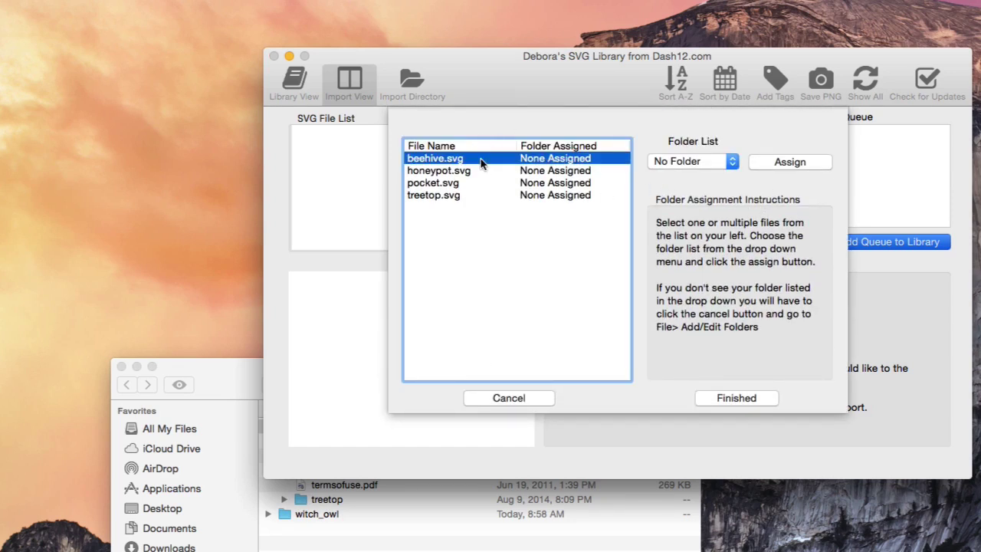
{"action": "key", "text": "super+a"}
{"action": "left_click", "coordinate": [679, 164]}
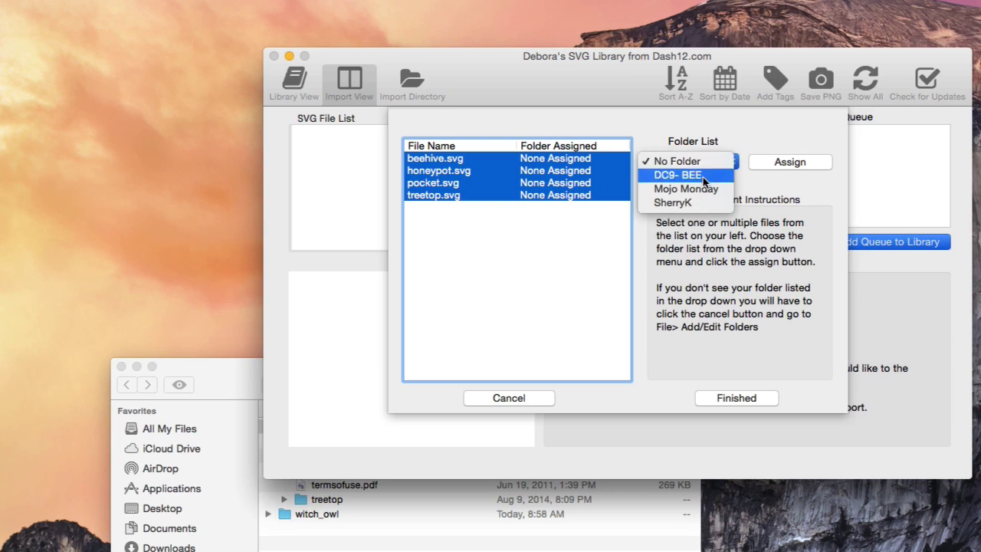
{"action": "left_click", "coordinate": [701, 176]}
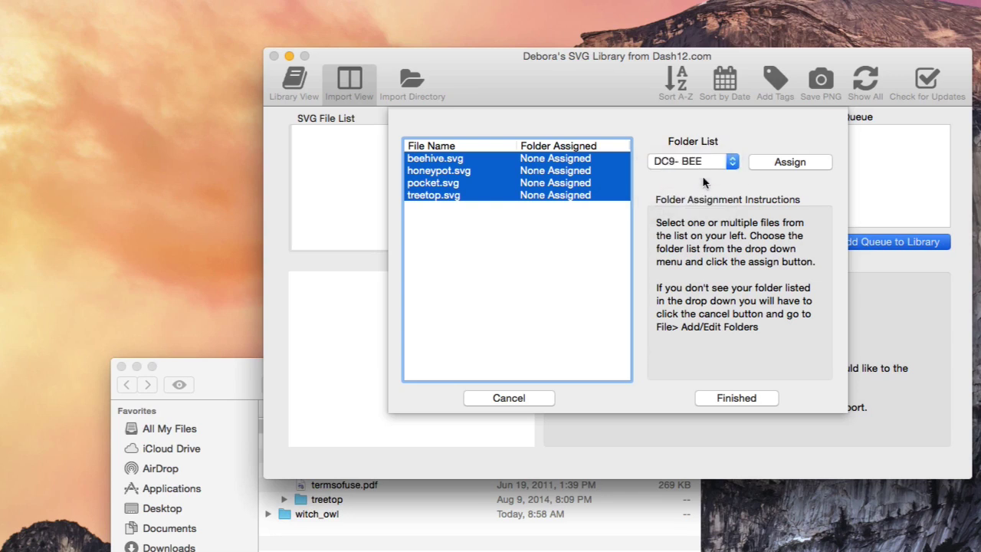
{"action": "left_click", "coordinate": [797, 165]}
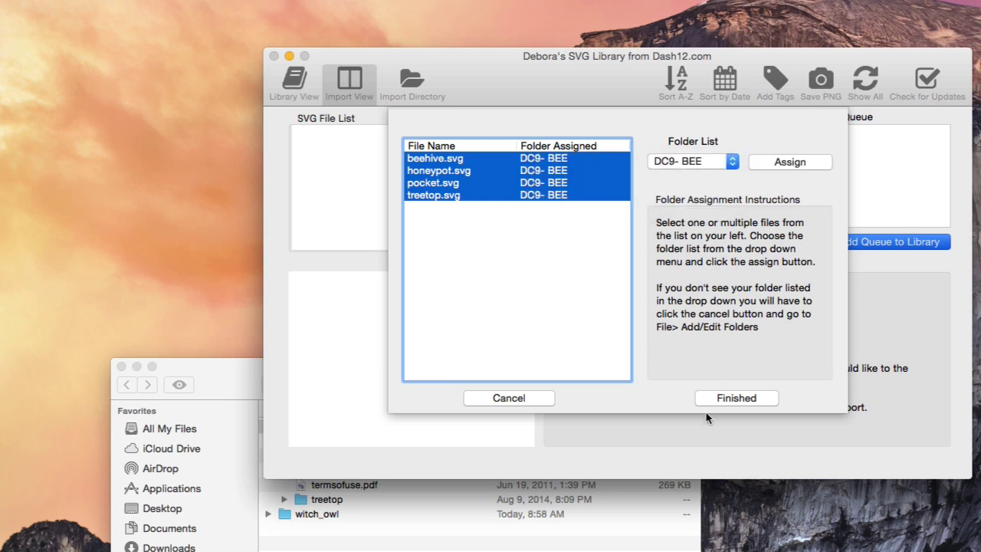
{"action": "left_click", "coordinate": [736, 399]}
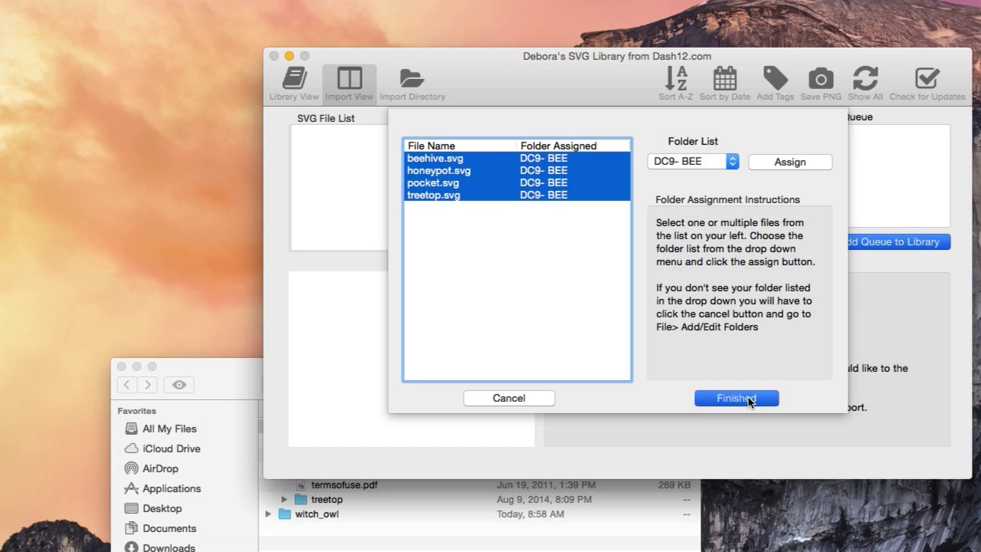
{"action": "left_click", "coordinate": [748, 147]}
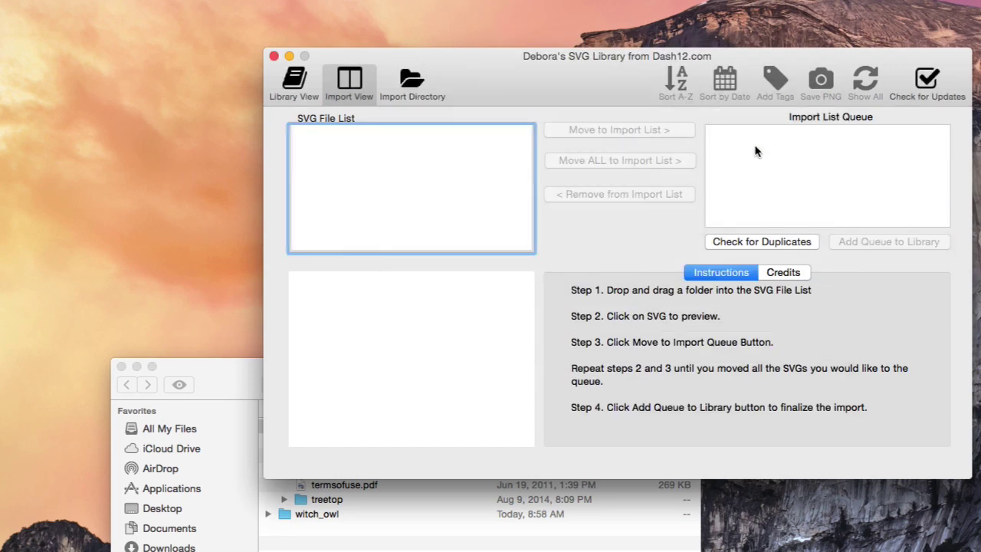
- Filter the Library View to the DC9- BEE folder
{"action": "left_click", "coordinate": [296, 85]}
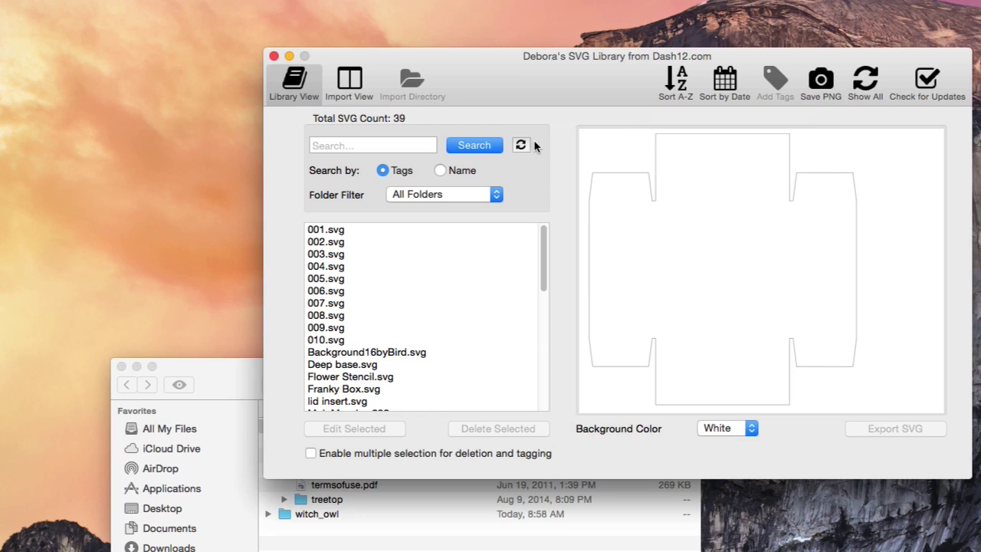
{"action": "left_click", "coordinate": [491, 195]}
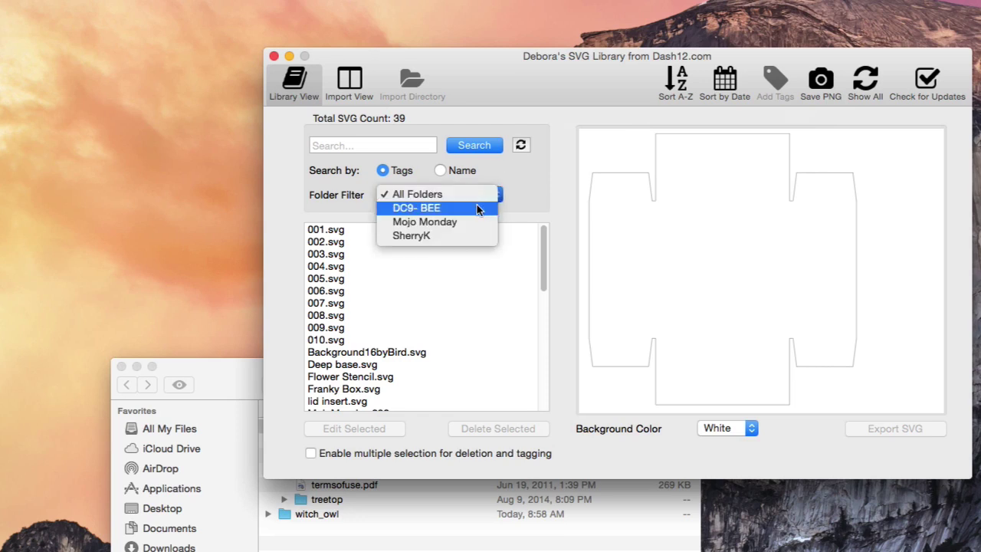
{"action": "left_click", "coordinate": [478, 206]}
- Preview the honeypot, treetop and beehive designs
{"action": "left_click", "coordinate": [358, 242]}
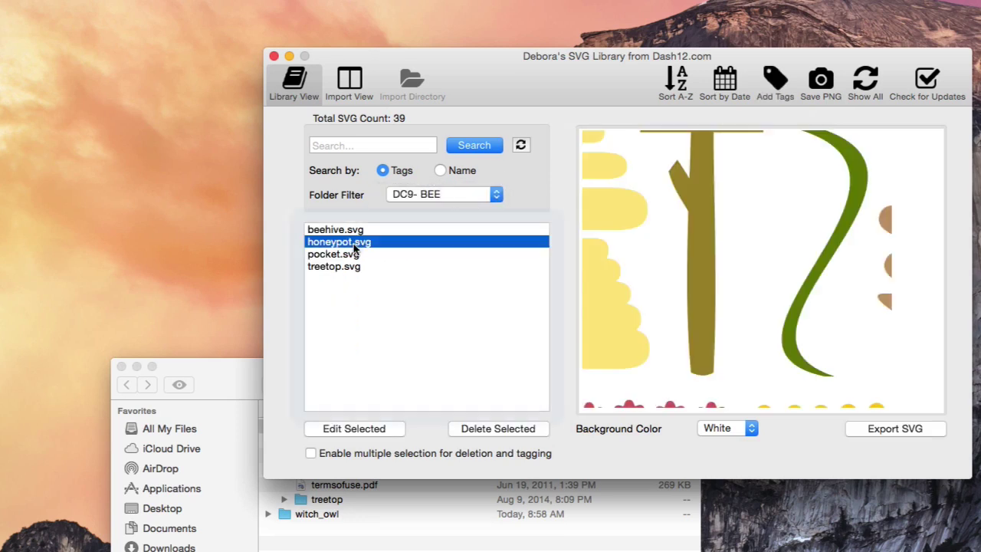
{"action": "left_click", "coordinate": [349, 267]}
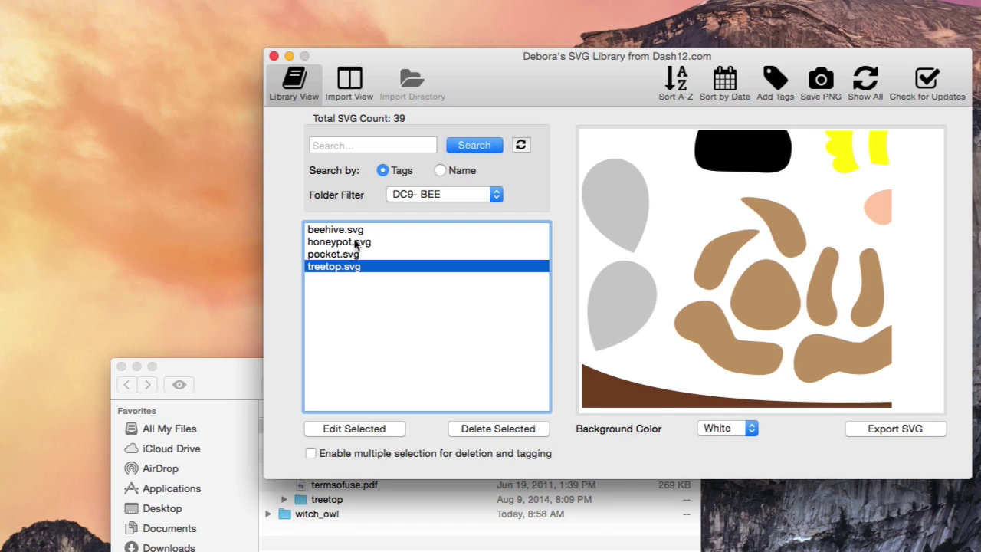
{"action": "left_click", "coordinate": [353, 243]}
{"action": "left_click", "coordinate": [372, 230]}
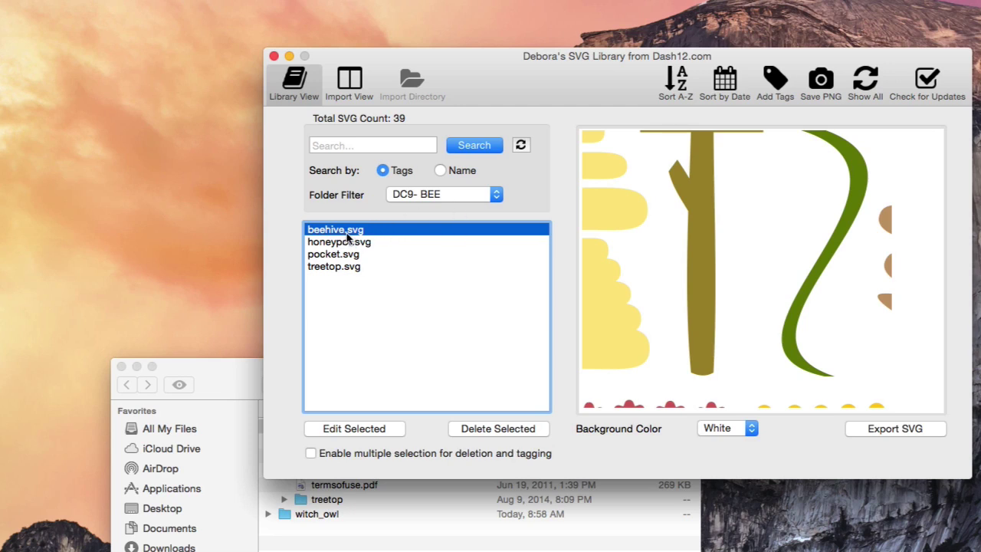
- Tag all four DC9- BEE SVGs with bee, hive and 'designs on clould 9'
{"action": "left_click", "coordinate": [311, 453]}
{"action": "left_click", "coordinate": [347, 268], "text": "shift"}
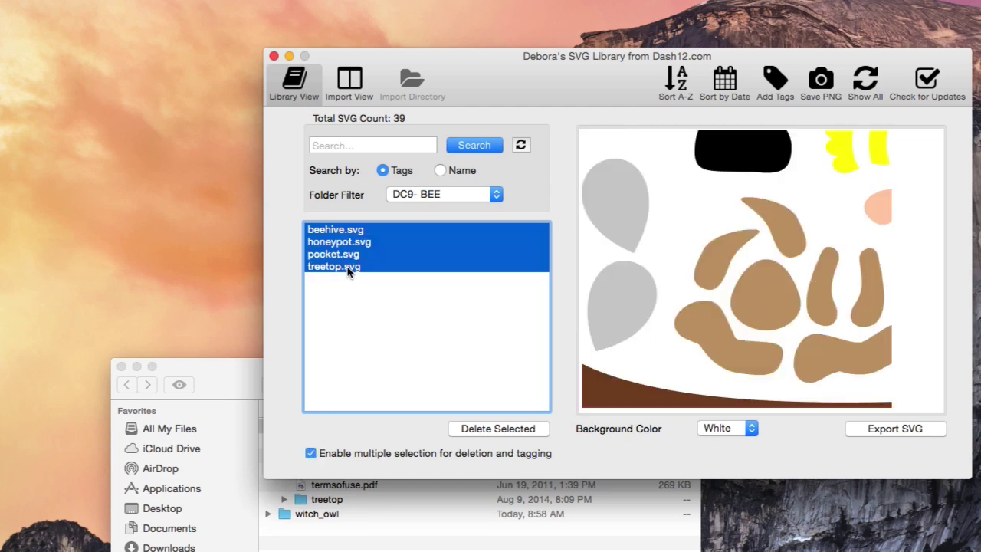
{"action": "left_click", "coordinate": [783, 80]}
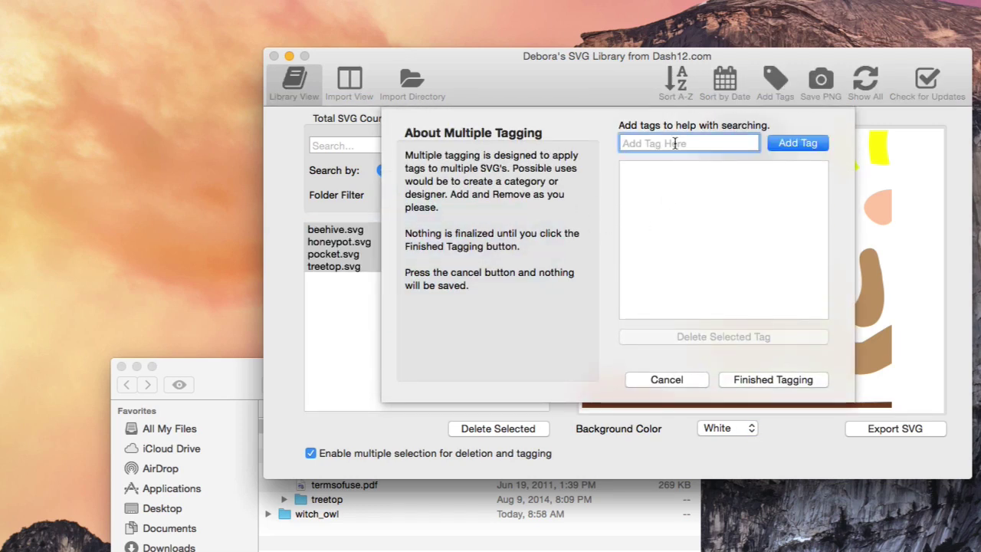
{"action": "type", "text": "bee, hive, designs on clould"}
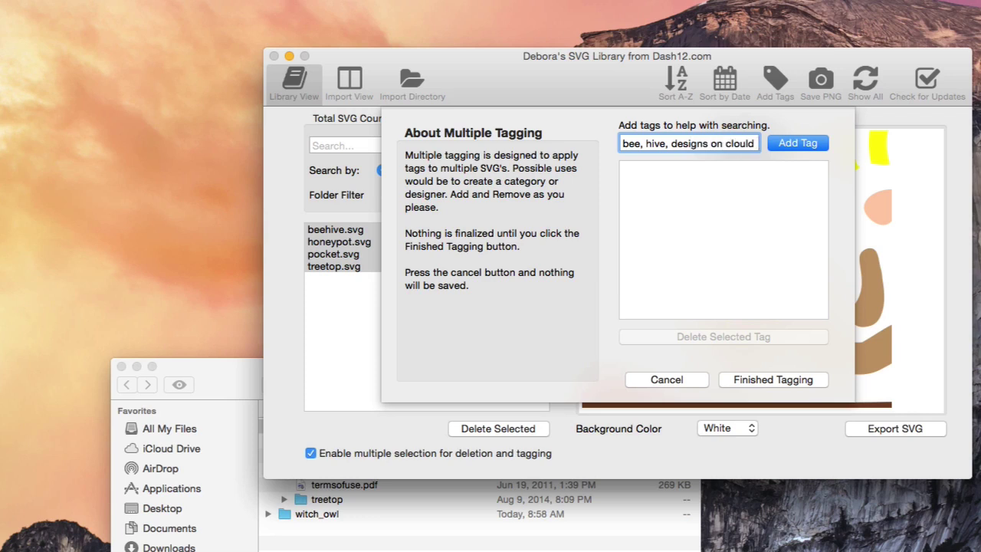
{"action": "type", "text": "9"}
{"action": "left_click", "coordinate": [821, 149]}
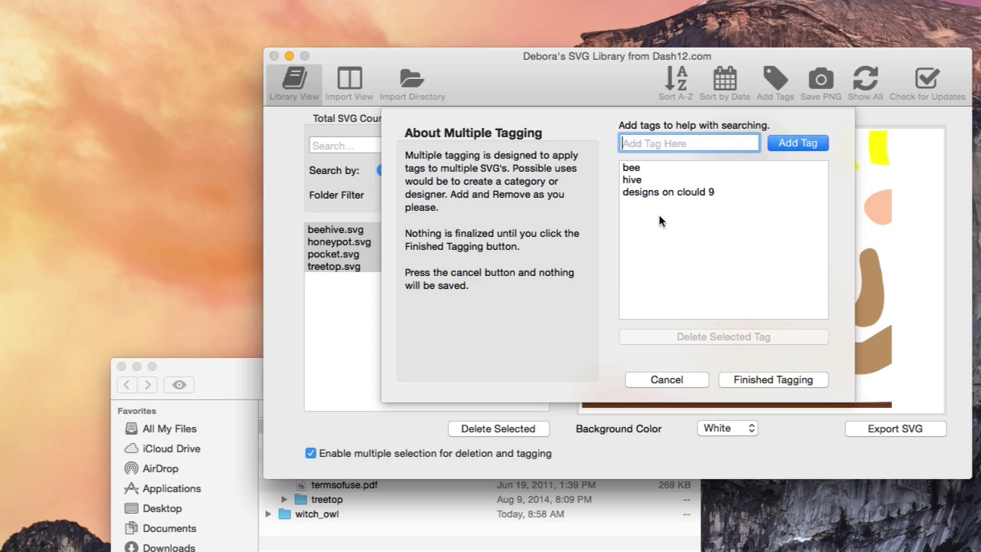
{"action": "left_click", "coordinate": [759, 380]}
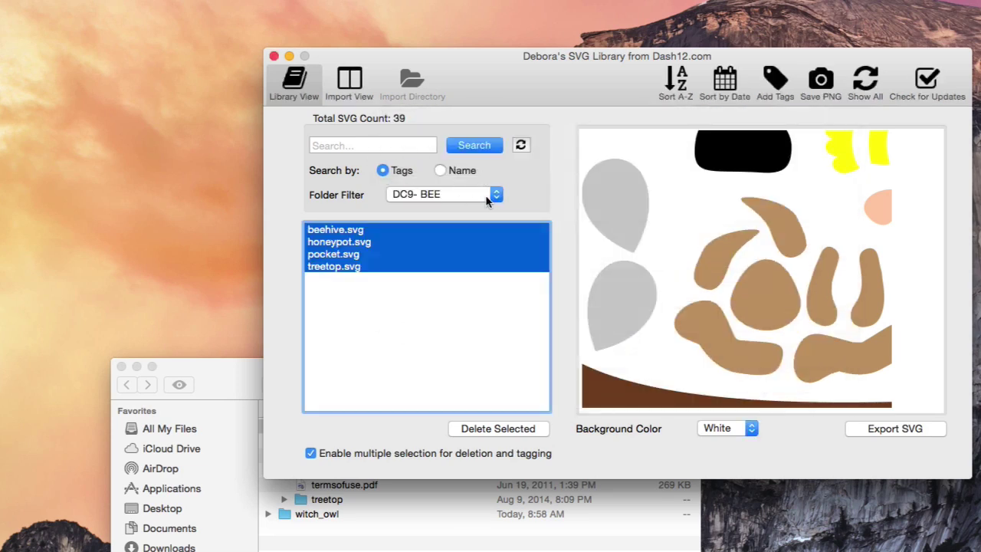
- Set the folder filter to All Folders and search for the tag 'bee'
{"action": "left_click", "coordinate": [490, 195]}
{"action": "left_click", "coordinate": [477, 184]}
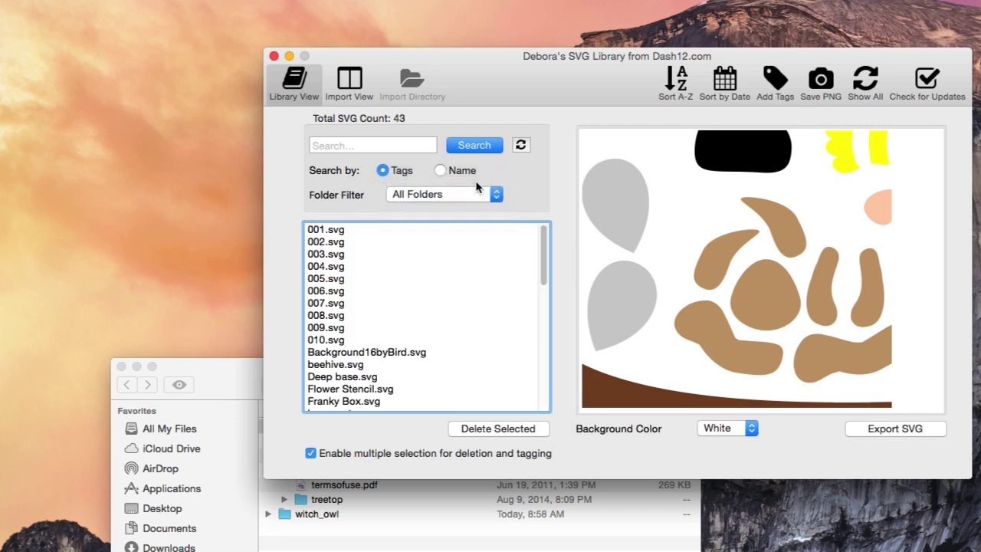
{"action": "left_click", "coordinate": [388, 145]}
{"action": "type", "text": "bee"}
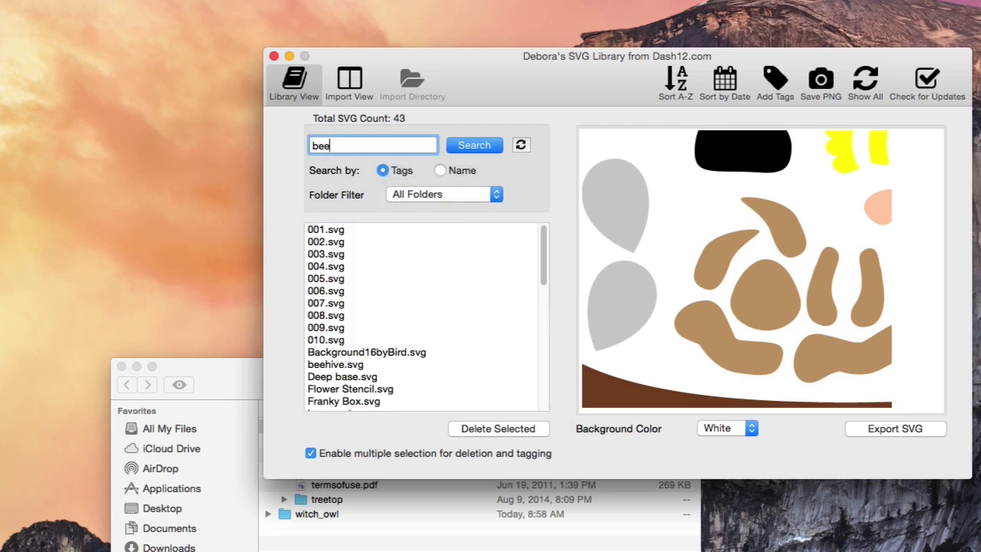
{"action": "key", "text": "Return"}
- Preview the beehive, treetop and honeypot results, briefly filtering to DC9- BEE and back
{"action": "left_click", "coordinate": [343, 233]}
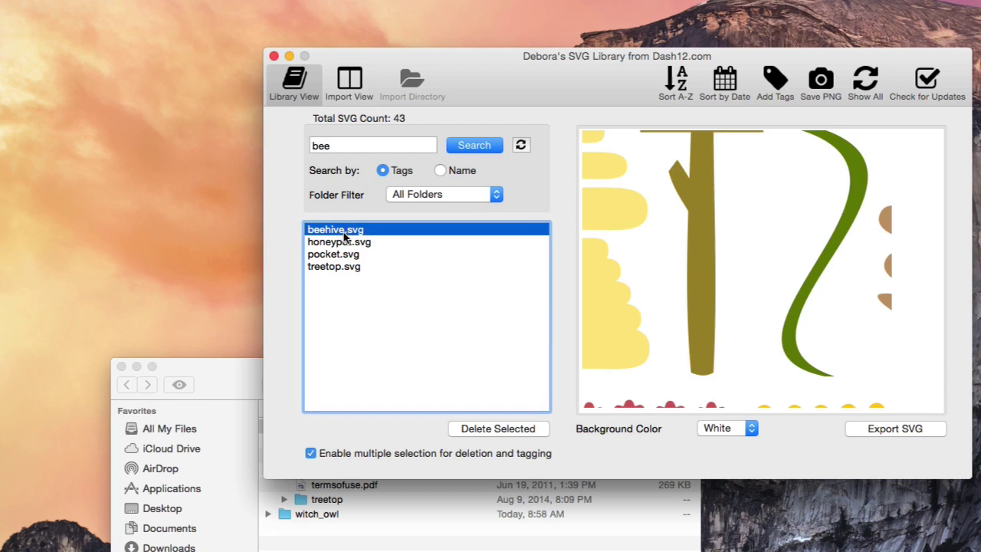
{"action": "left_click", "coordinate": [344, 265]}
{"action": "left_click", "coordinate": [347, 244]}
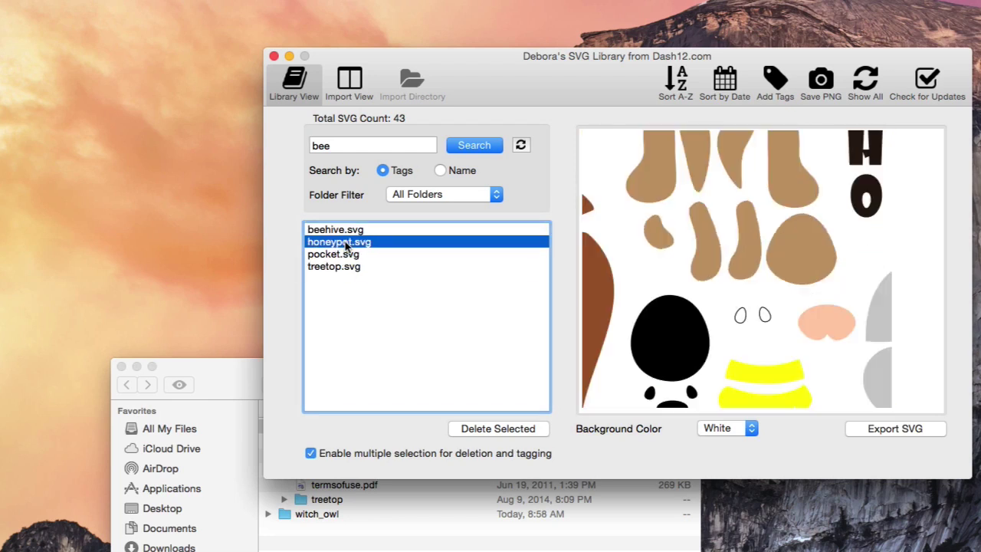
{"action": "left_click", "coordinate": [495, 195]}
{"action": "left_click", "coordinate": [462, 209]}
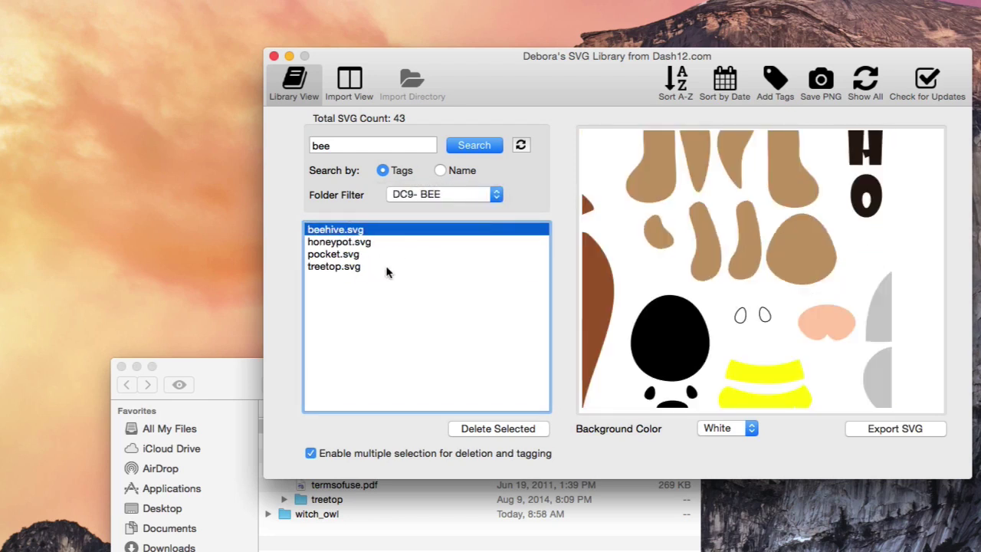
{"action": "left_click", "coordinate": [485, 196]}
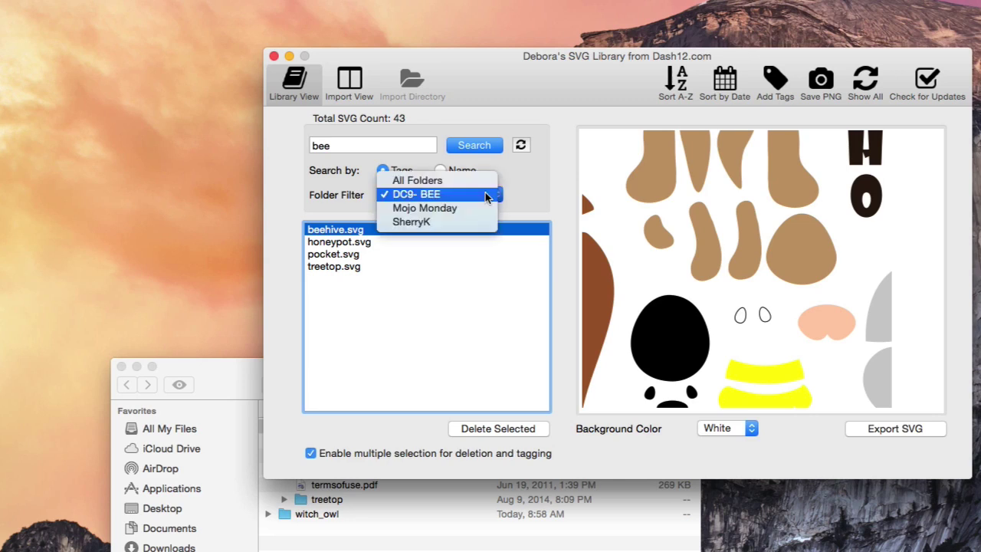
{"action": "left_click", "coordinate": [469, 182]}
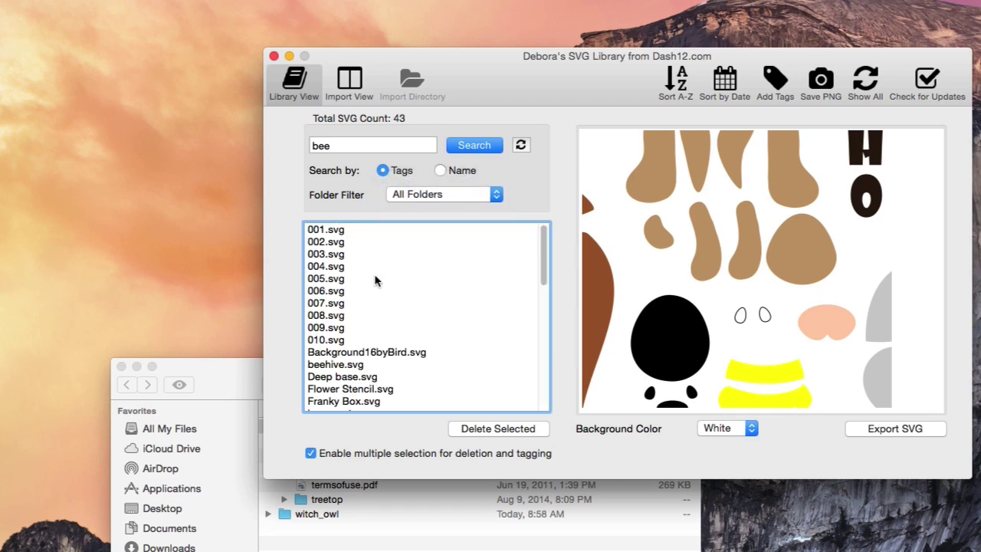
- Sort the library list by date and switch to the import screen
{"action": "left_click_drag", "start_coordinate": [549, 243], "coordinate": [542, 217]}
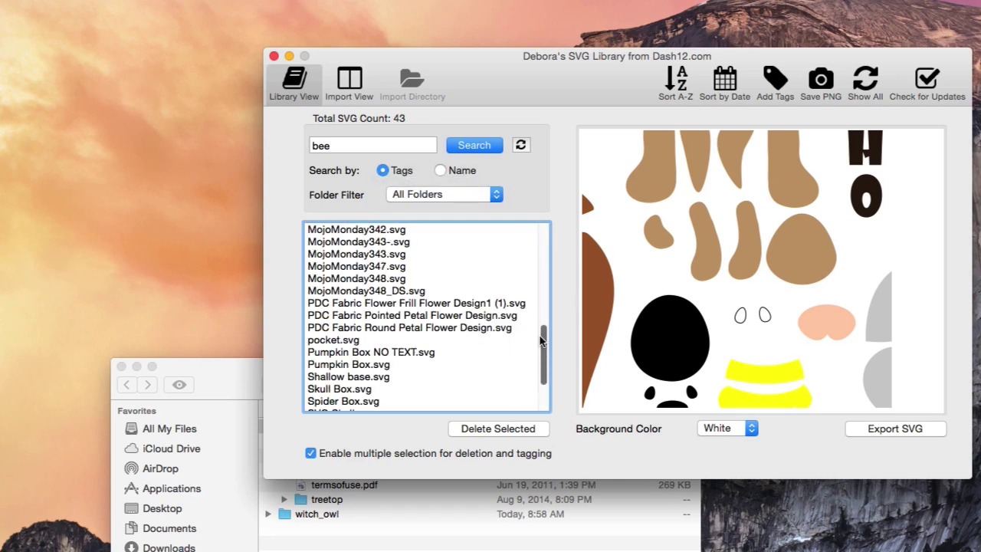
{"action": "scroll", "coordinate": [535, 368], "scroll_direction": "down", "scroll_amount": 10}
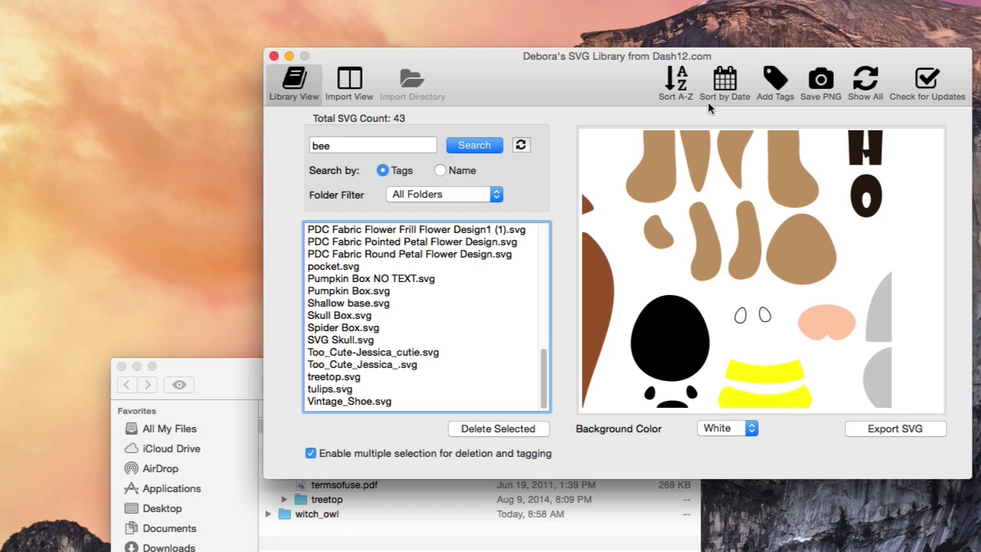
{"action": "left_click", "coordinate": [725, 88]}
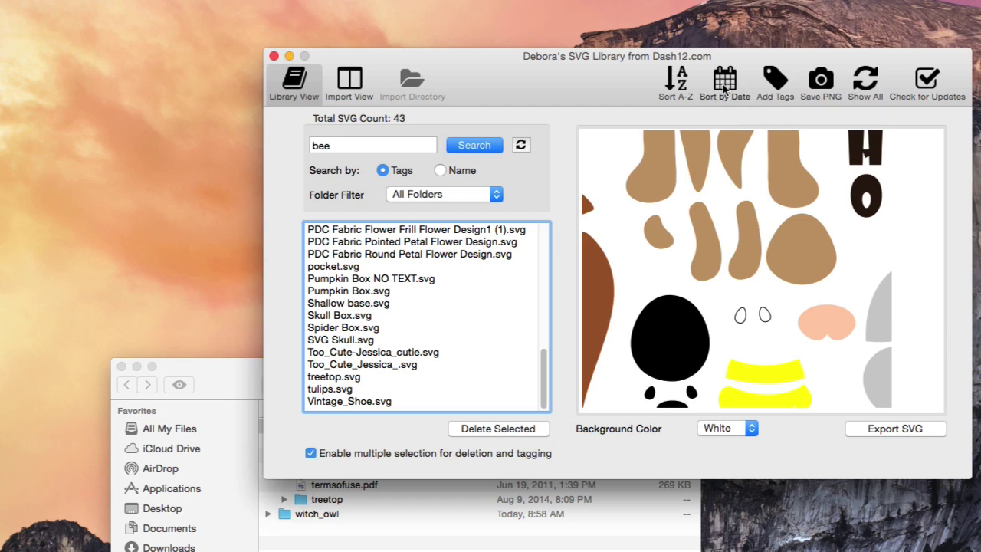
{"action": "left_click", "coordinate": [359, 86]}
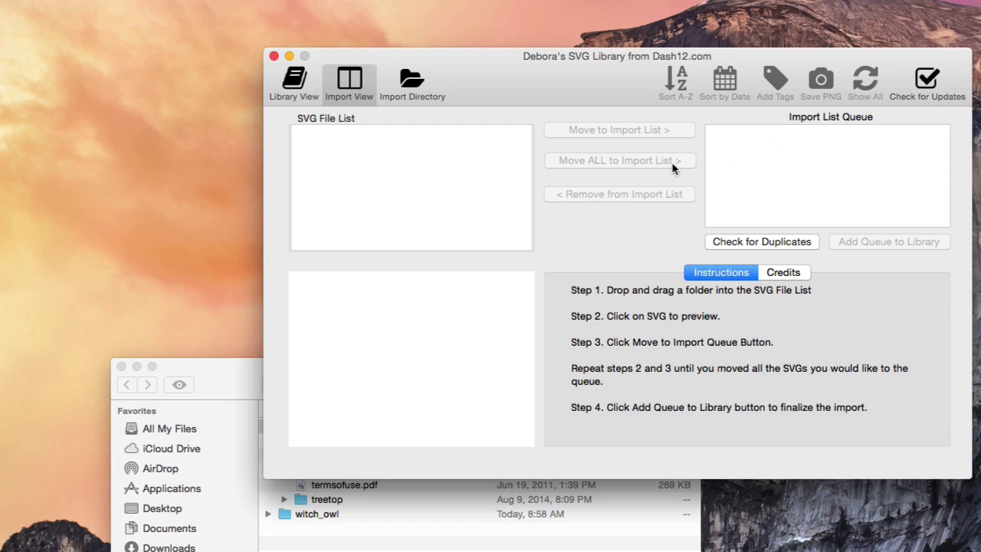
- Load the Bees & Bee Hive SVGs from Finder and move all four to the import list
{"action": "left_click", "coordinate": [363, 544]}
{"action": "left_click_drag", "start_coordinate": [317, 513], "coordinate": [384, 184]}
{"action": "left_click", "coordinate": [280, 426]}
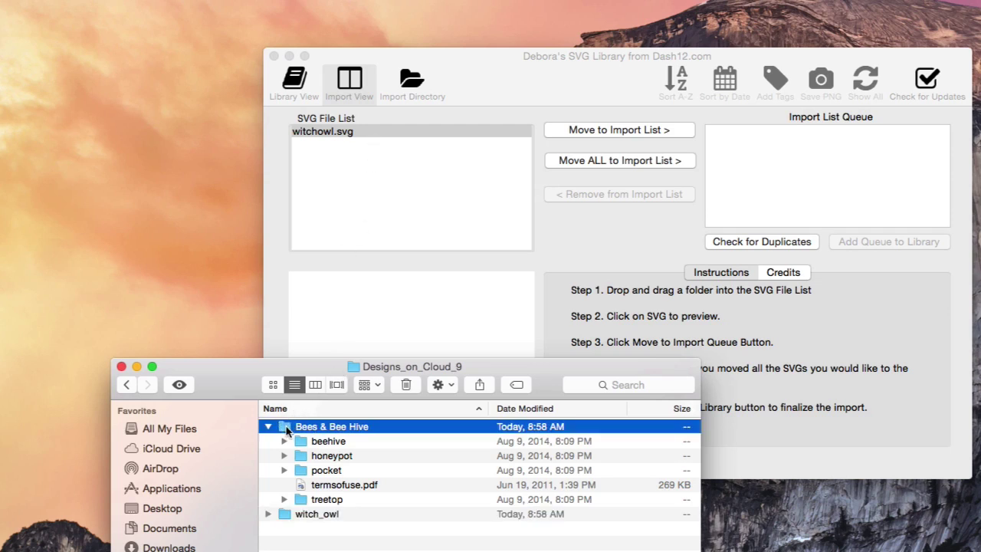
{"action": "left_click_drag", "start_coordinate": [289, 427], "coordinate": [379, 188]}
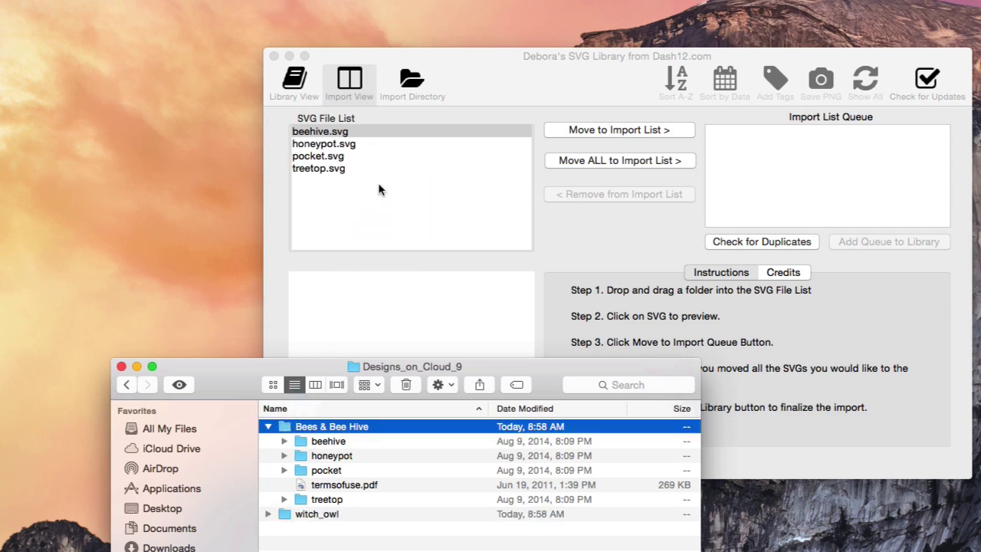
{"action": "left_click", "coordinate": [600, 163]}
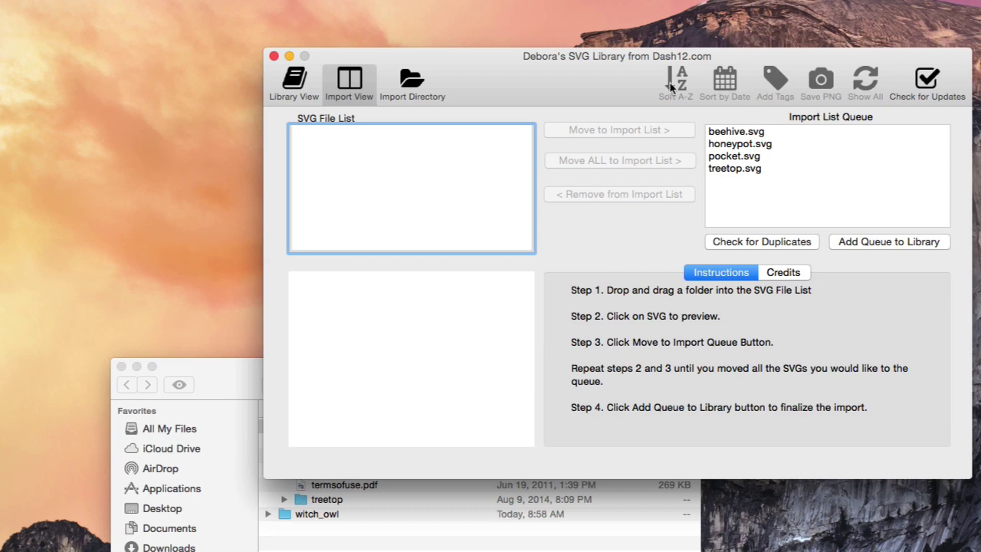
- Sort the library by date and preview beehive and 010.svg at the list's end
{"action": "left_click", "coordinate": [295, 82]}
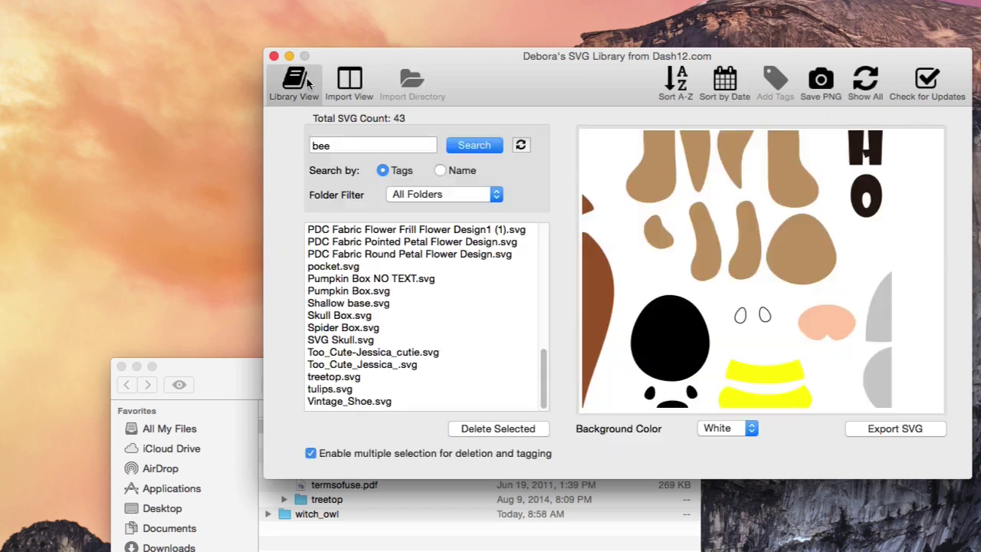
{"action": "left_click", "coordinate": [725, 82]}
{"action": "left_click_drag", "start_coordinate": [545, 245], "coordinate": [555, 398]}
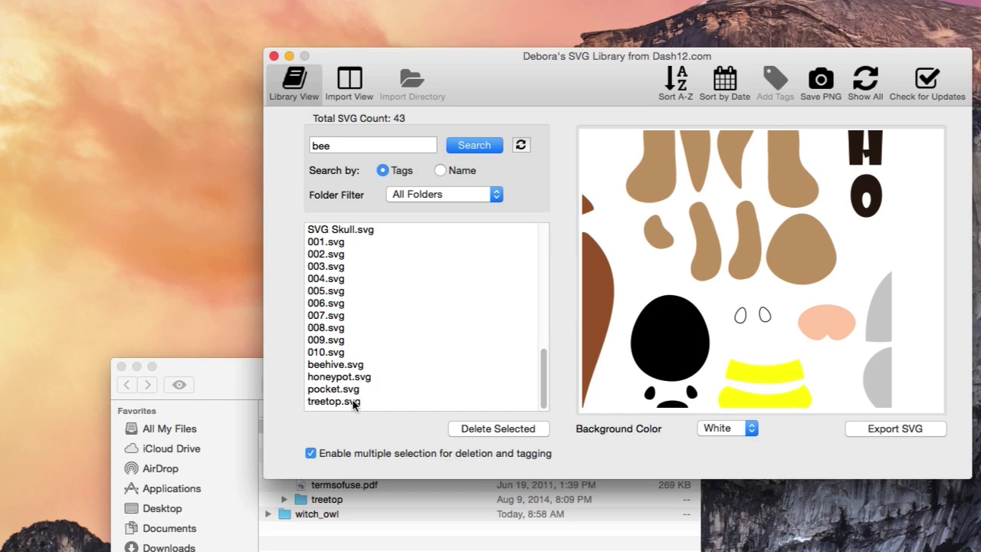
{"action": "left_click", "coordinate": [340, 366]}
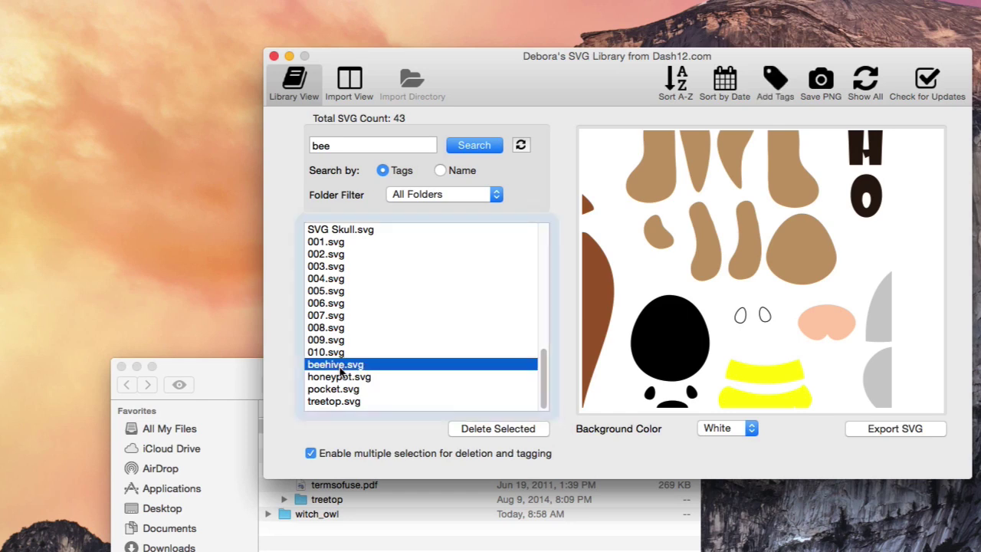
{"action": "left_click", "coordinate": [338, 353]}
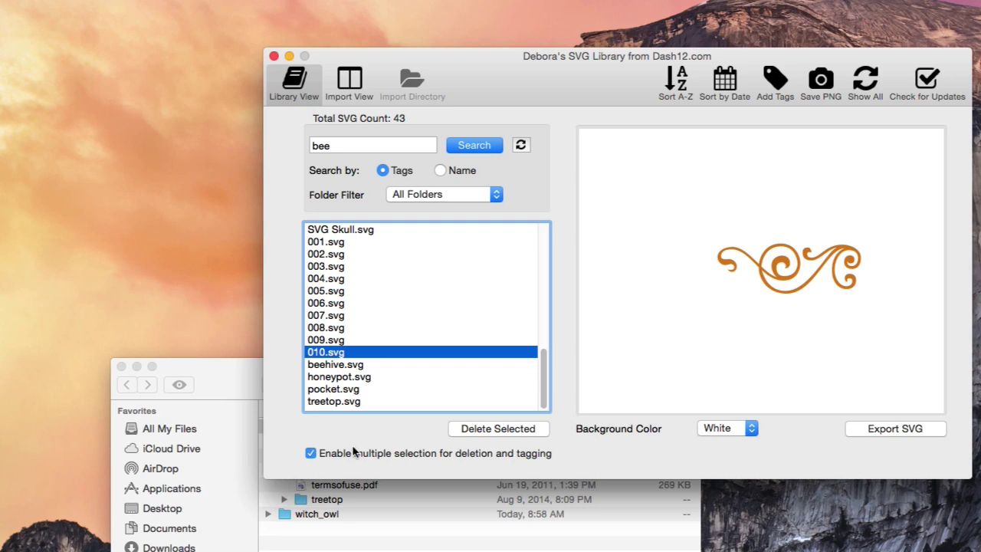
{"action": "left_click", "coordinate": [337, 548]}
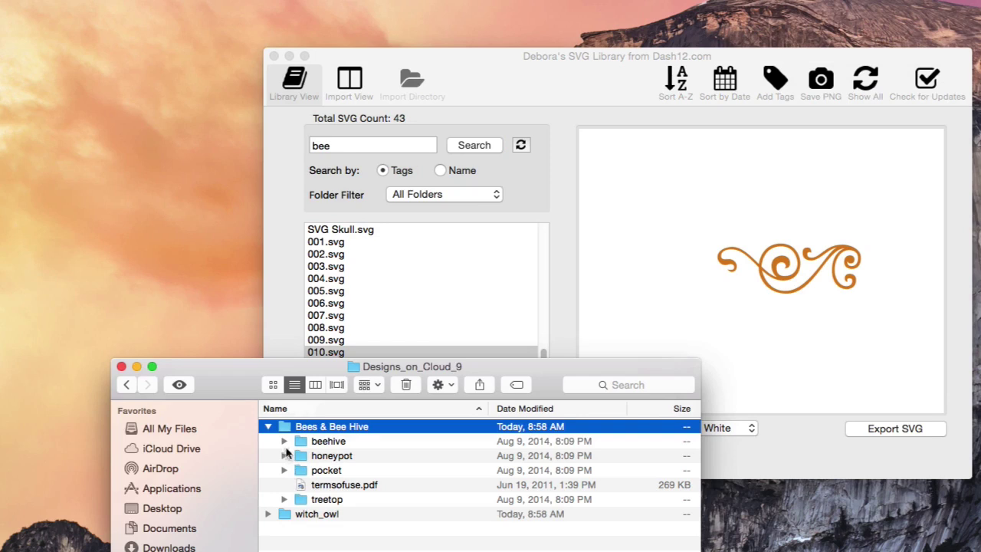